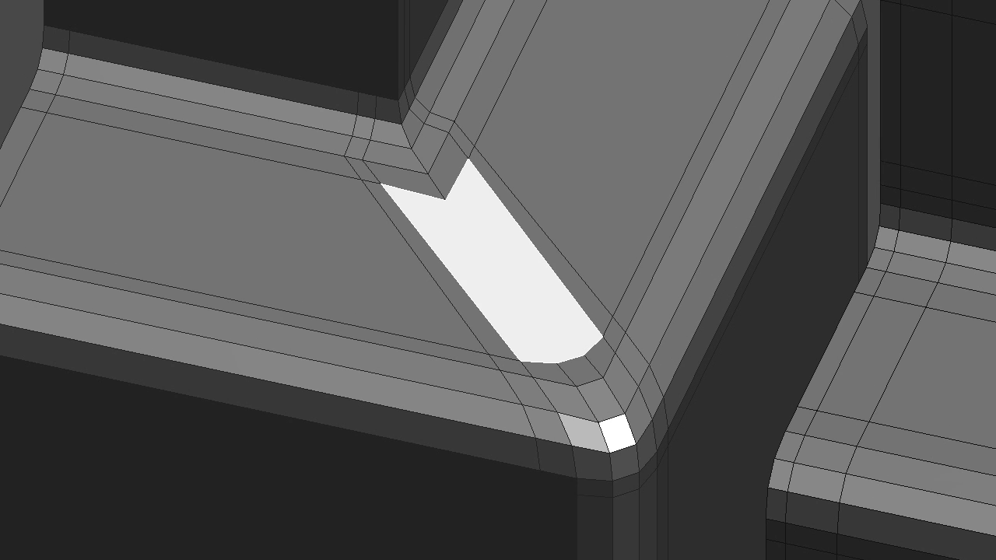
# Connect the inner corner vertex to two adjacent vertices of the rounded outer corner, splitting the diagonal face
pyautogui.press('1')
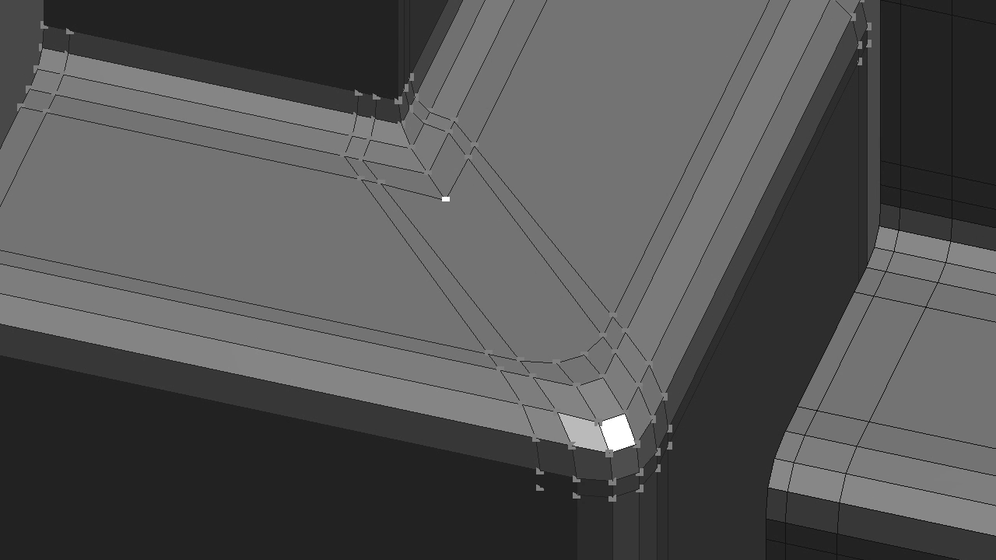
pyautogui.hotkey('alt', 'a')
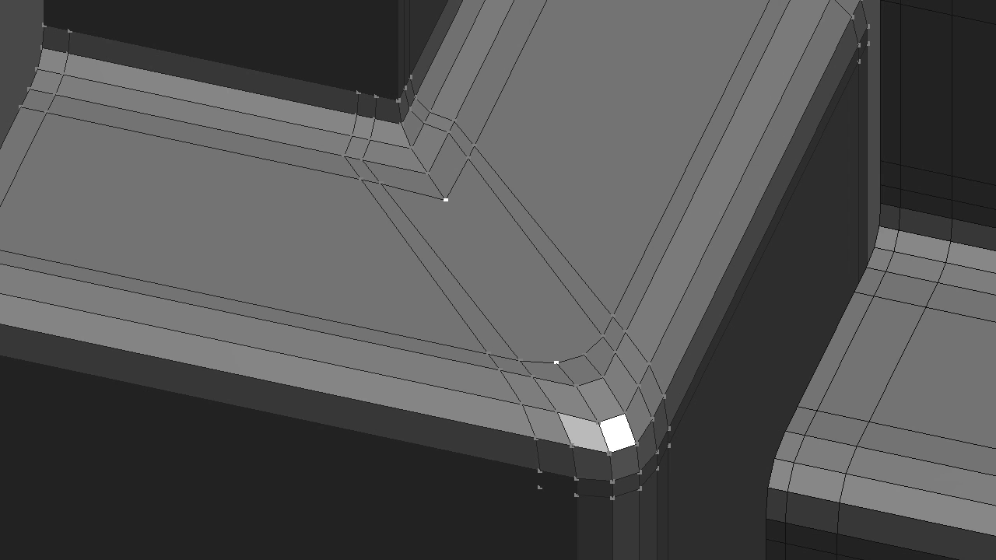
pyautogui.press('j')
# Preview the split corner with subdivision smoothing at several levels and compare it with the unsmoothed mesh
pyautogui.hotkey('ctrl', '1')
pyautogui.hotkey('ctrl', '2')
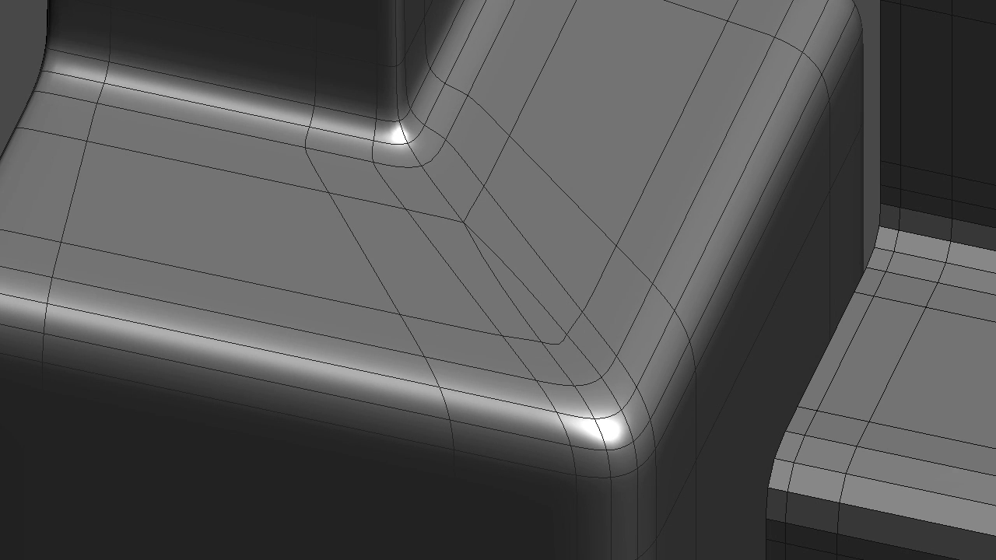
pyautogui.hotkey('ctrl', '3')
pyautogui.hotkey('ctrl', '0')
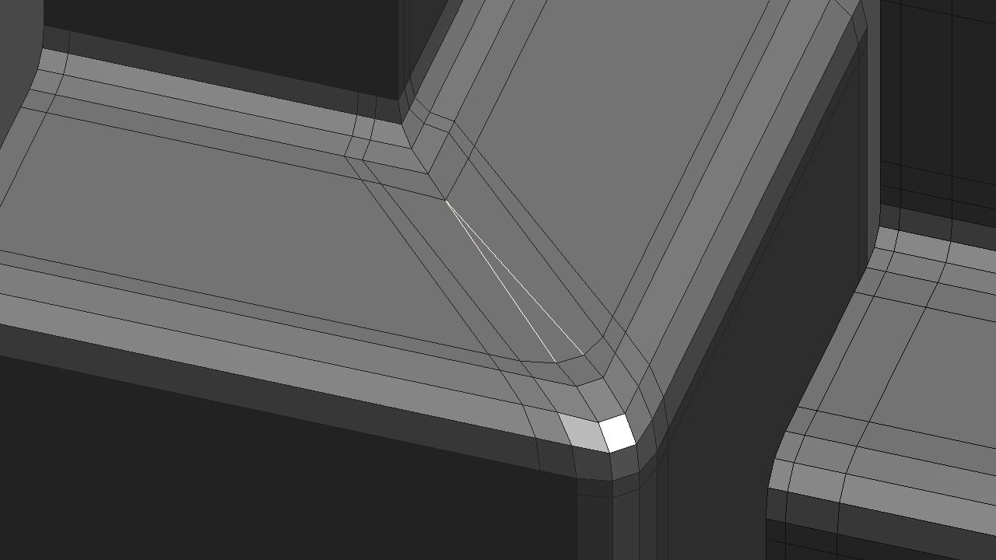
pyautogui.hotkey('ctrl', '2')
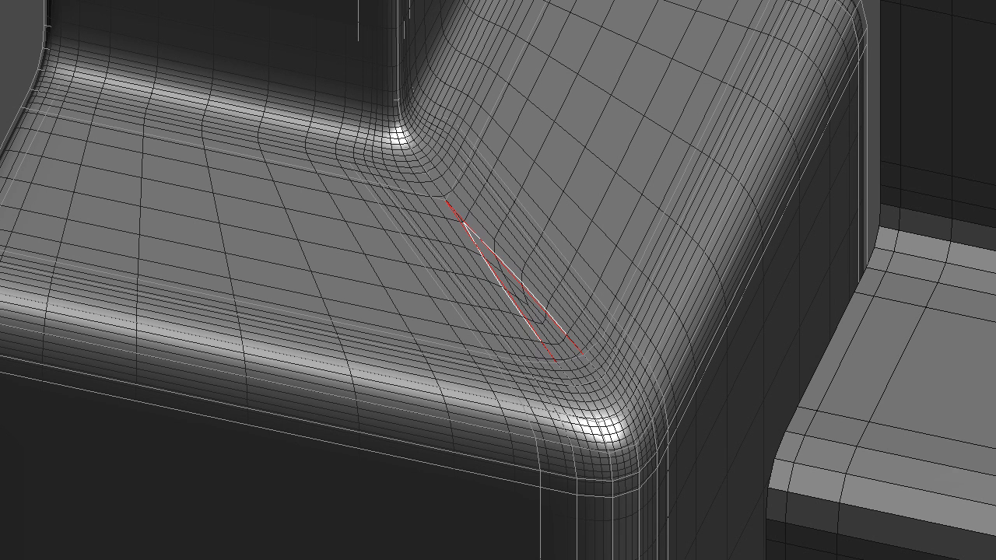
# Try removing the two new diagonal edges, with subdivision smoothing both on and off
pyautogui.press('2')
pyautogui.hotkey('ctrl', 'BackSpace')
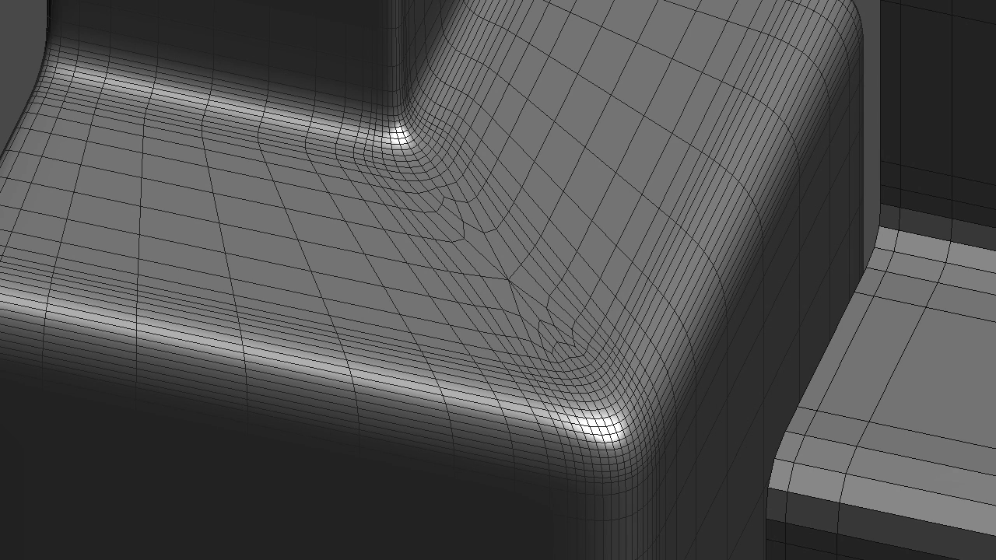
pyautogui.hotkey('ctrl', 'z')
pyautogui.scroll(3, 498, 280)
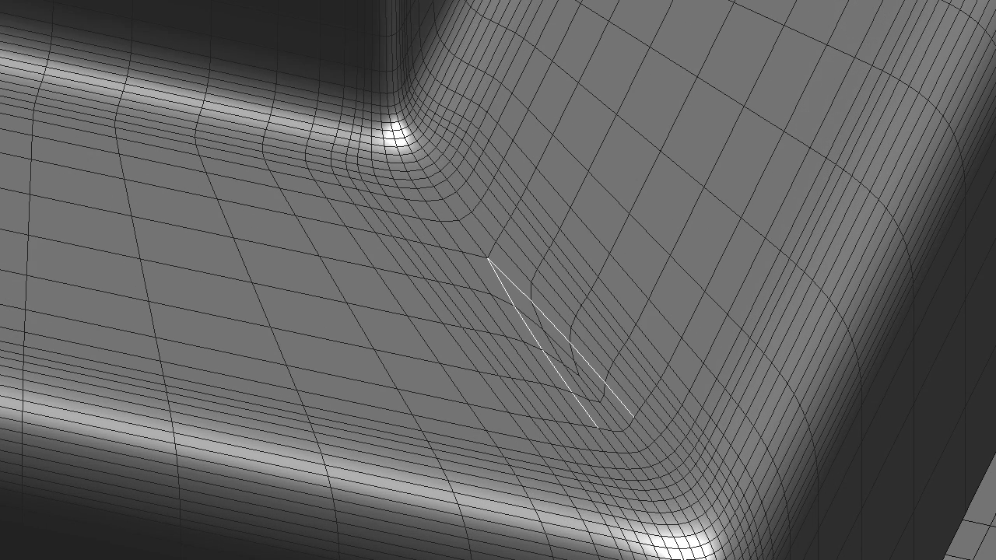
pyautogui.hotkey('ctrl', 'q')
pyautogui.hotkey('ctrl', 'BackSpace')
pyautogui.scroll(-5, 492, 293)
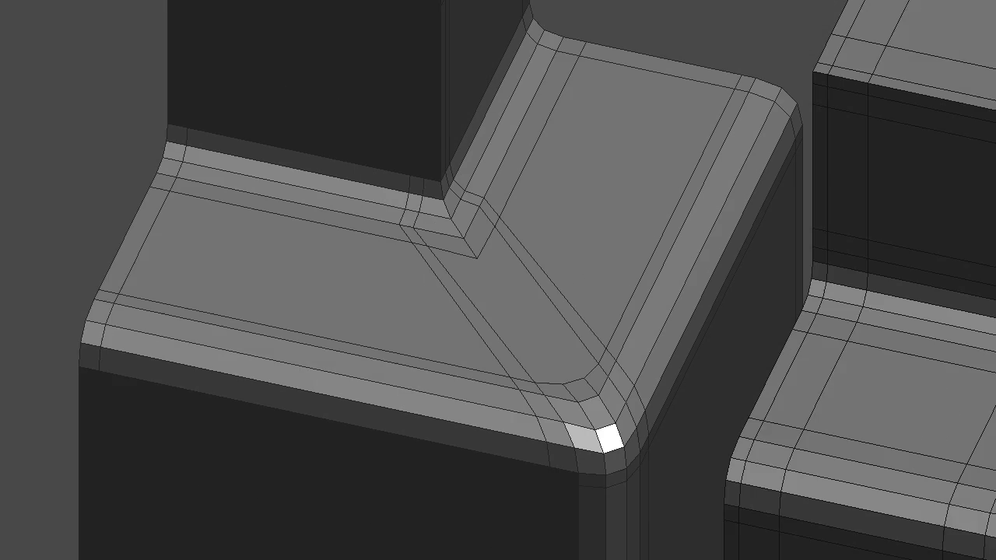
pyautogui.scroll(2, 493, 292)
pyautogui.hotkey('ctrl', 'z')
pyautogui.hotkey('ctrl', 'shift', 'z')
pyautogui.hotkey('ctrl', 'z')
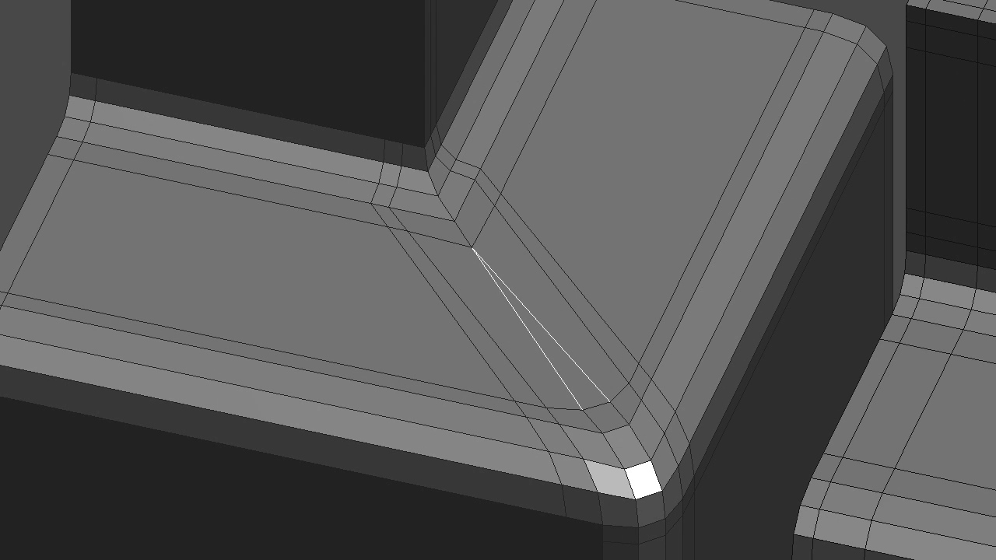
# Clear the edge selection and compare the edge layout of the three corner meshes side by side
pyautogui.scroll(-3, 498, 296)
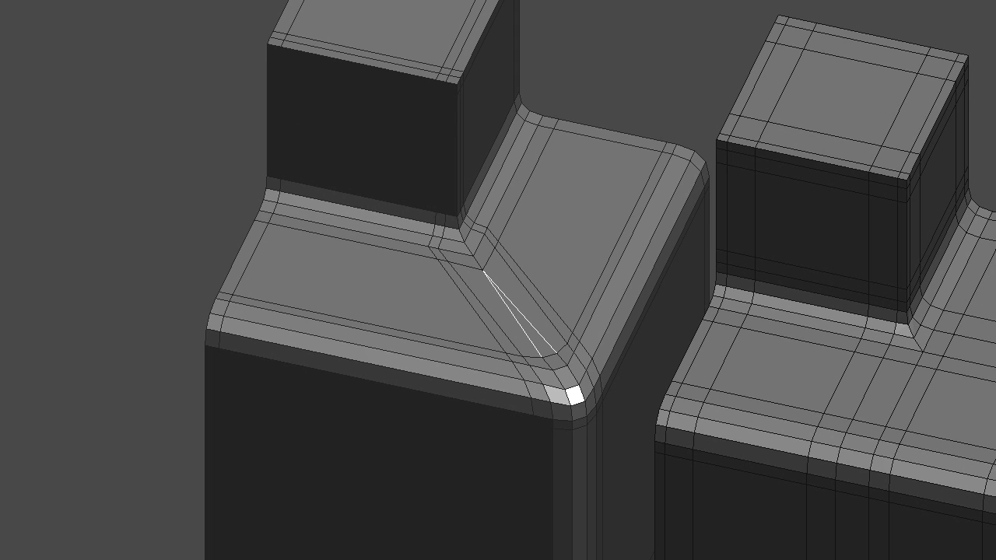
pyautogui.moveTo(498, 296); pyautogui.dragTo(661, 272, button='middle')
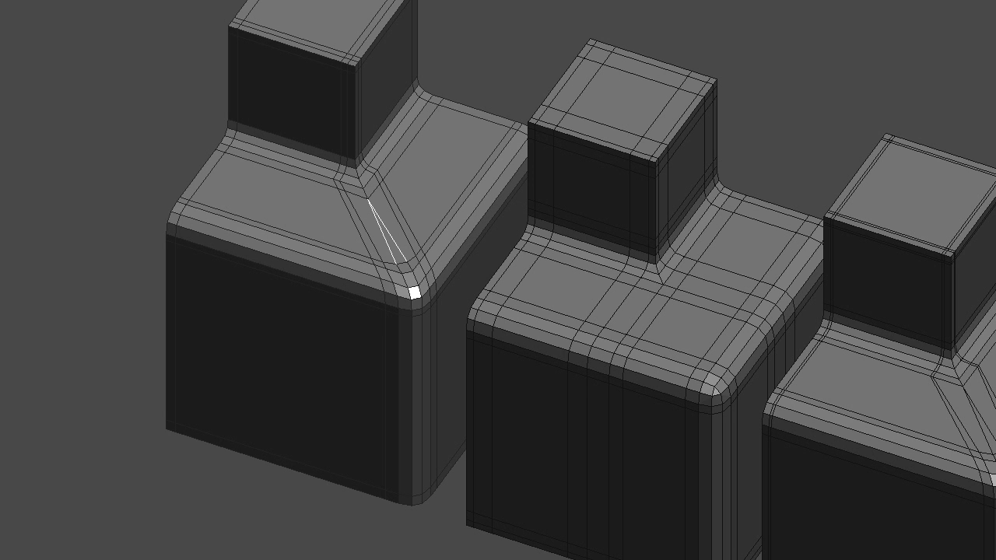
pyautogui.press('a')
pyautogui.keyDown('shift'); pyautogui.moveTo(499, 281); pyautogui.dragTo(356, 273, button='middle'); pyautogui.keyUp('shift')
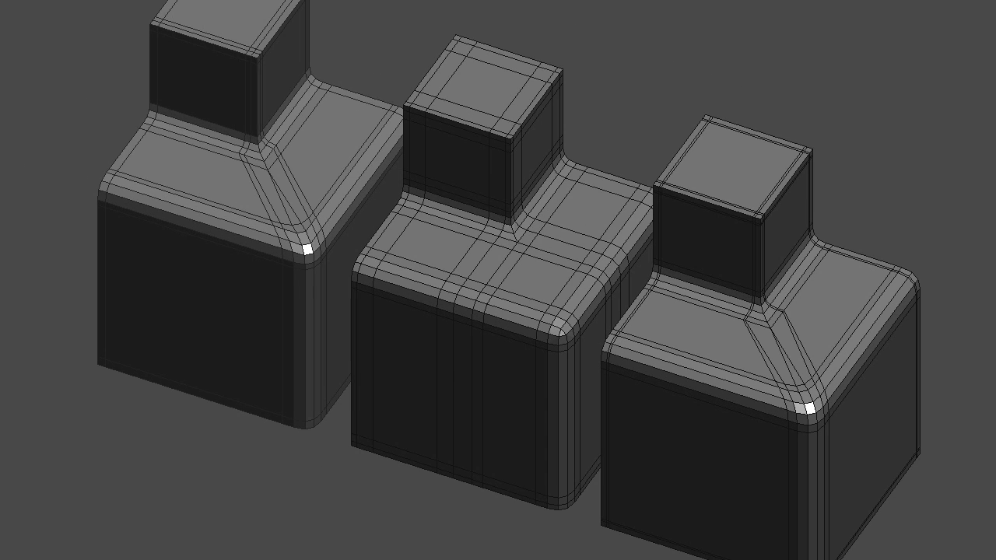
pyautogui.moveTo(498, 280); pyautogui.dragTo(542, 249, button='middle')
pyautogui.hotkey('ctrl', '3')
pyautogui.moveTo(498, 281); pyautogui.dragTo(475, 289, button='middle')
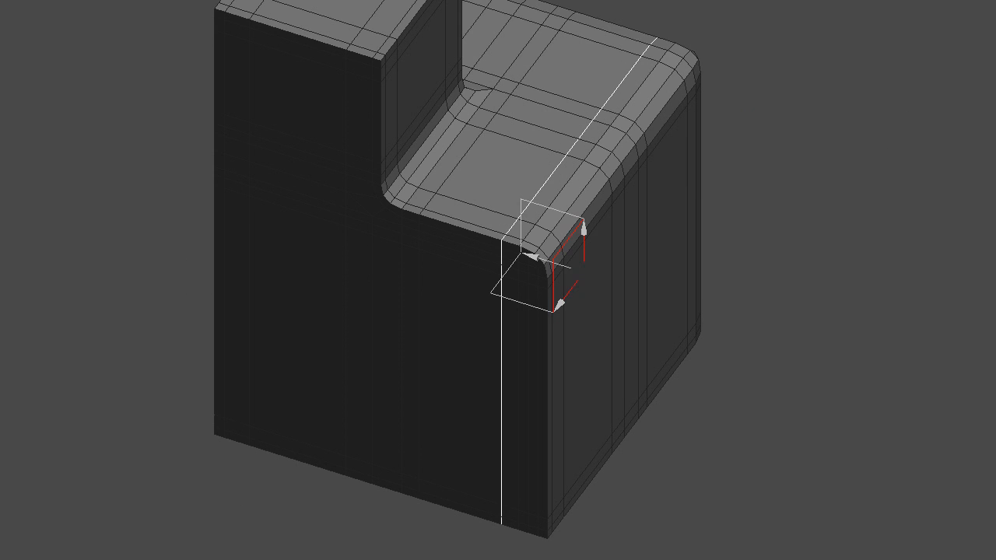
# Remove the short vertical edge below the shoulder on the side face and chamfer the interrupted edge loop by 1.049 cm with 1 segment
pyautogui.moveTo(554, 263)
pyautogui.mouseDown()
pyautogui.moveTo(514, 251)
pyautogui.moveTo(554, 263)
pyautogui.mouseUp()
pyautogui.keyDown('alt'); pyautogui.moveTo(554, 263); pyautogui.dragTo(607, 257, button='middle'); pyautogui.keyUp('alt')
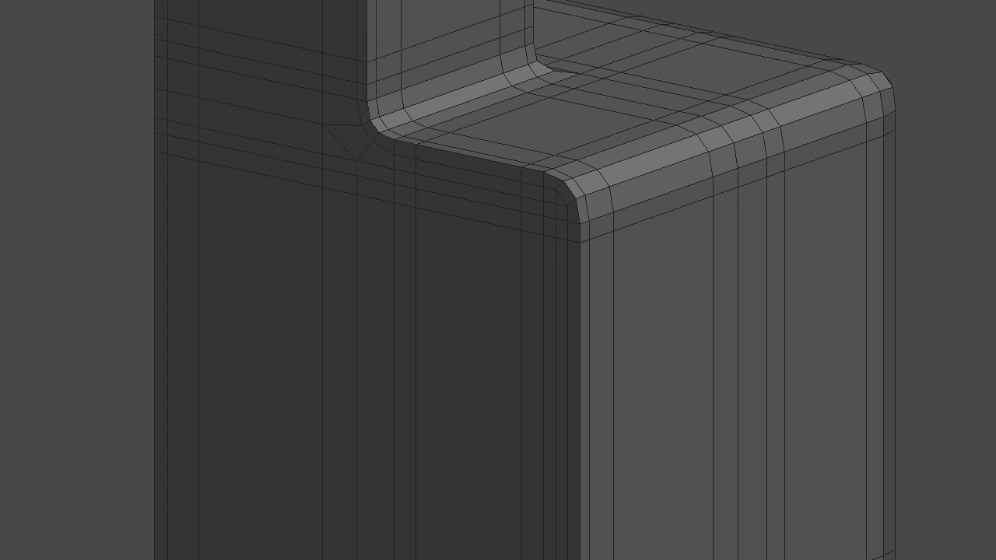
pyautogui.scroll(4, 452, 197)
pyautogui.press('1')
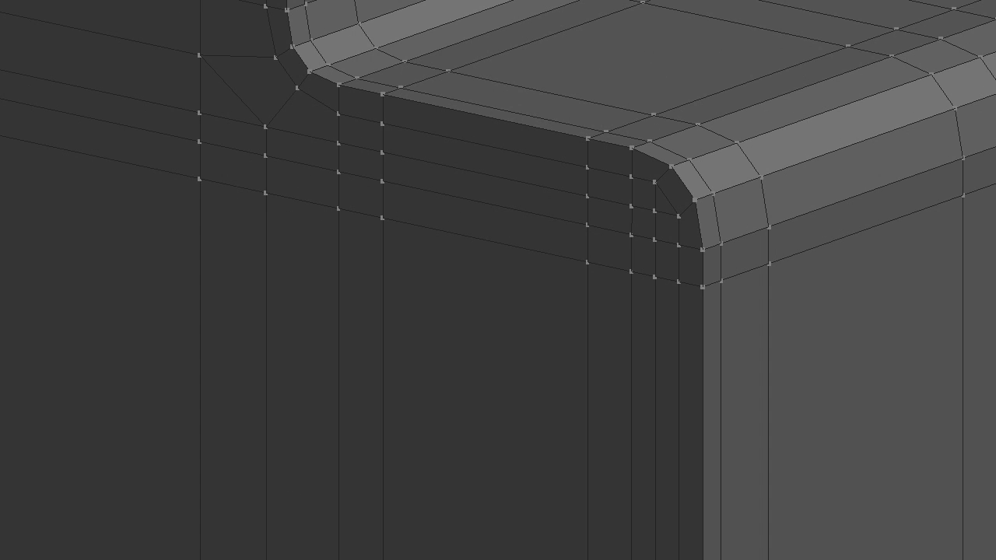
pyautogui.click(588, 225)
pyautogui.press('2')
pyautogui.click(587, 244)
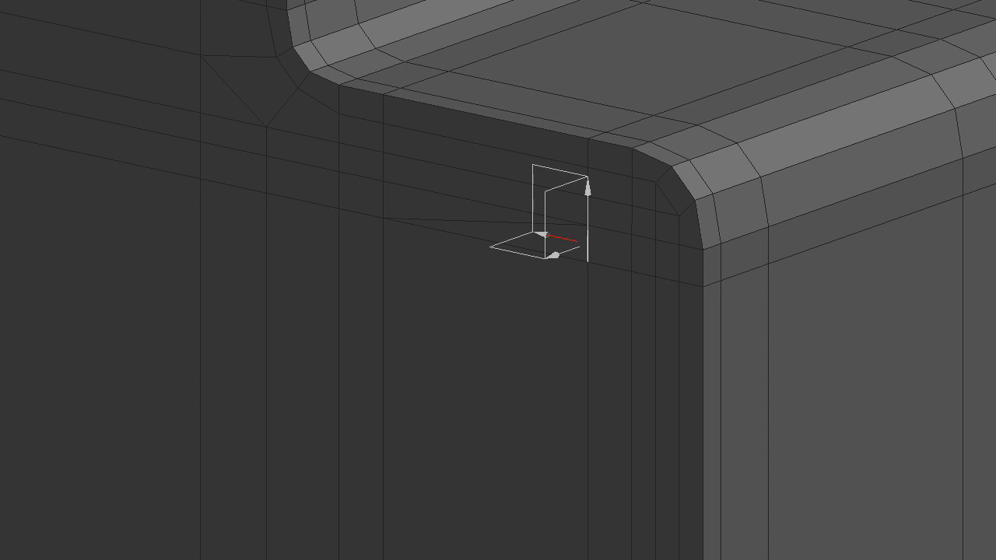
pyautogui.press('BackSpace')
pyautogui.doubleClick(587, 211)
pyautogui.hotkey('ctrl', 'shift', 'c')
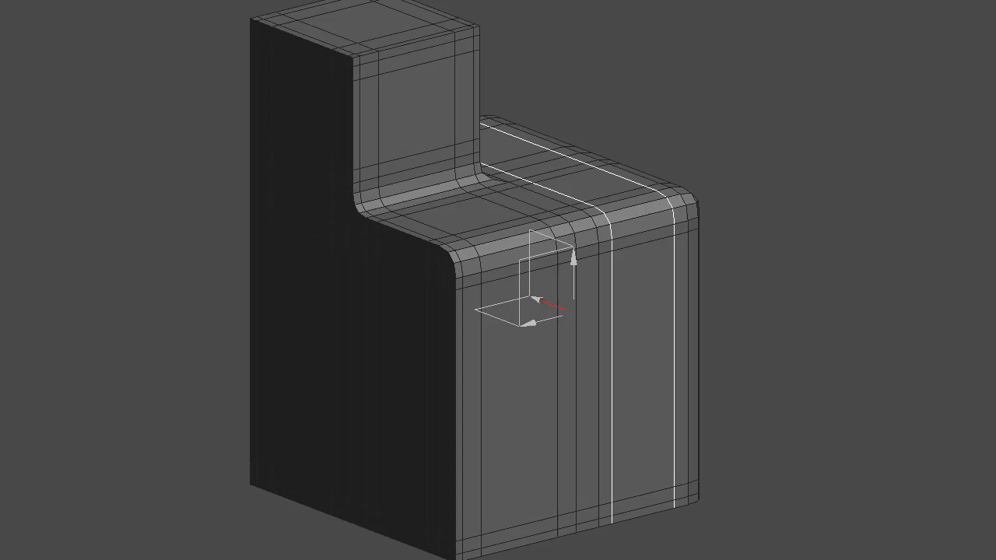
# Select the short horizontal edge just below the rounded shoulder, beside the rounded vertical corner
pyautogui.keyDown('alt'); pyautogui.moveTo(592, 312); pyautogui.dragTo(412, 293, button='middle'); pyautogui.keyUp('alt')
pyautogui.click(556, 240)
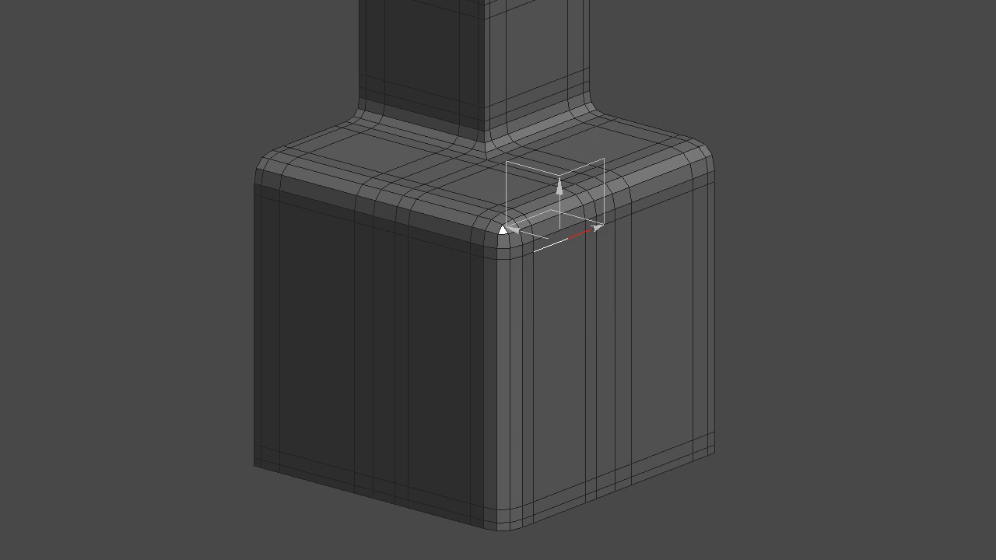
pyautogui.moveTo(550, 240); pyautogui.dragTo(576, 269, button='middle')
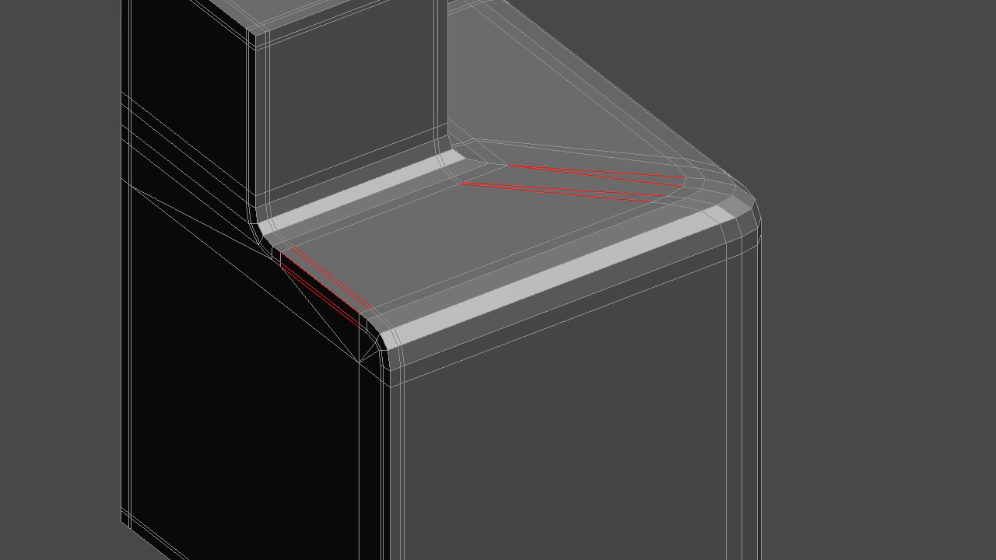
# Examine the selected edges along the diagonal and the outer side of the shoulder from several angles
pyautogui.moveTo(592, 280); pyautogui.dragTo(444, 428, button='middle')
pyautogui.scroll(2, 498, 280)
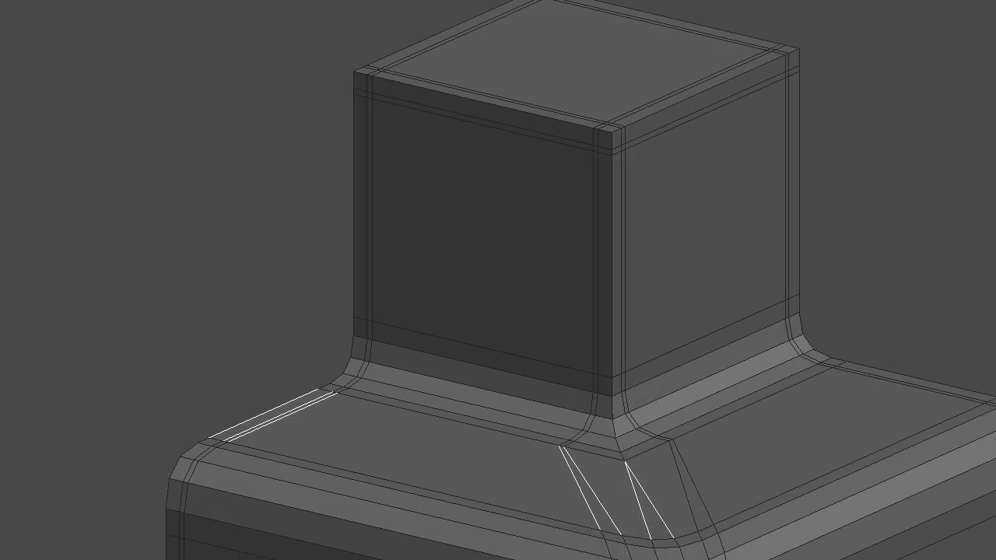
pyautogui.scroll(1, 499, 280)
pyautogui.scroll(-2, 498, 280)
pyautogui.keyDown('shift'); pyautogui.moveTo(545, 436); pyautogui.dragTo(466, 185, button='middle'); pyautogui.keyUp('shift')
pyautogui.moveTo(466, 185); pyautogui.dragTo(499, 263, button='middle')
pyautogui.keyDown('shift'); pyautogui.moveTo(500, 263); pyautogui.dragTo(535, 304, button='middle'); pyautogui.keyUp('shift')
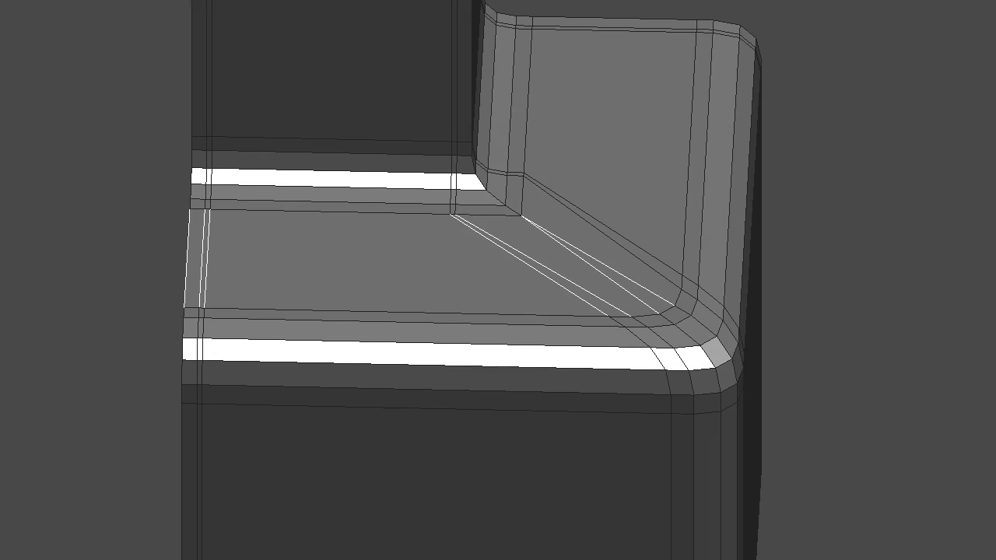
# Exit isolation to show all three meshes and turn off subdivision smoothing on the first one
pyautogui.press('KP_Divide')
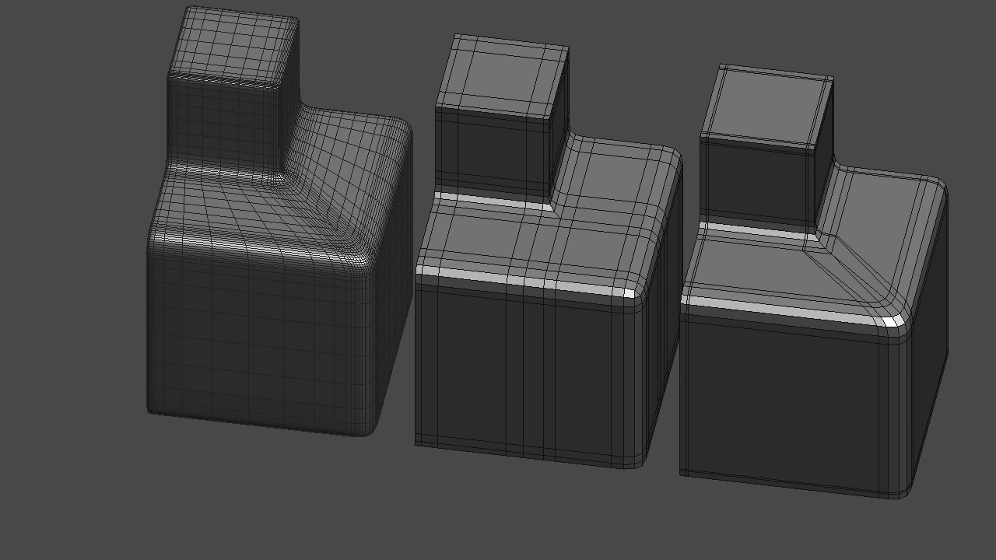
pyautogui.hotkey('ctrl', '0')
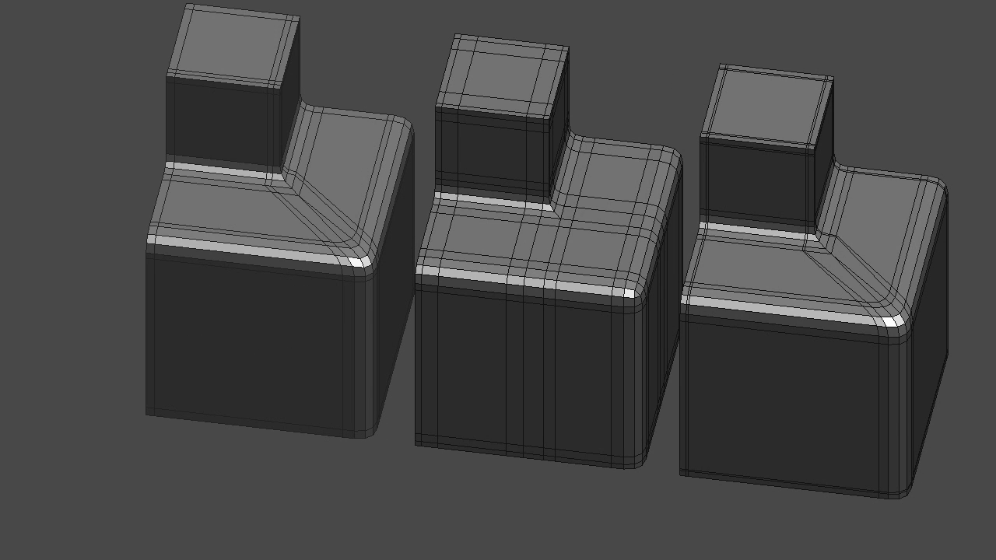
pyautogui.keyDown('shift'); pyautogui.moveTo(435, 264); pyautogui.dragTo(692, 423, button='middle'); pyautogui.keyUp('shift')
pyautogui.scroll(6, 492, 272)
pyautogui.scroll(-6, 871, 401)
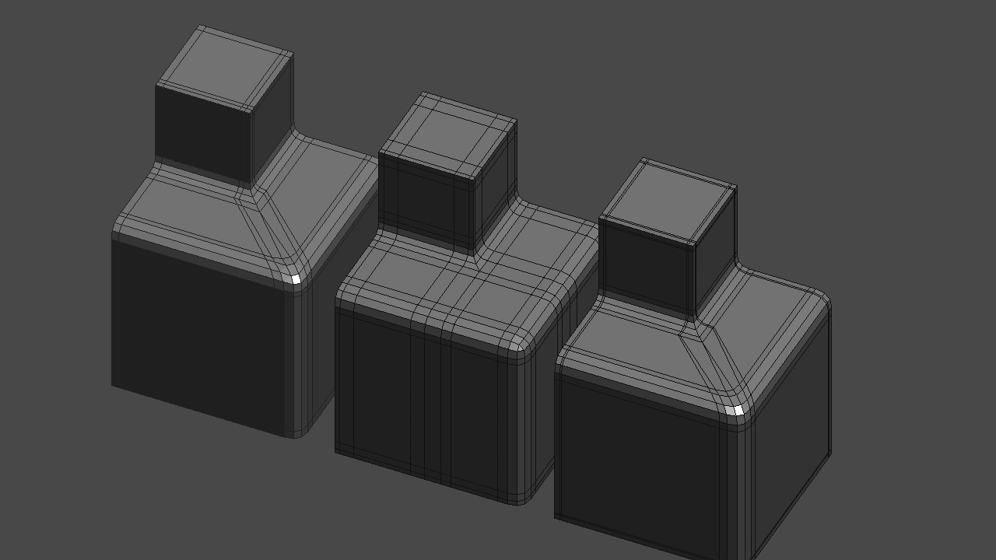
# Compare how the support loops run across the shoulders of the three unsmoothed meshes
pyautogui.keyDown('shift'); pyautogui.moveTo(692, 423); pyautogui.dragTo(540, 316, button='middle'); pyautogui.keyUp('shift')
pyautogui.keyDown('ctrl'); pyautogui.moveTo(540, 316); pyautogui.dragTo(376, 245, button='middle'); pyautogui.keyUp('ctrl')
pyautogui.press('Tab')
pyautogui.keyDown('ctrl'); pyautogui.moveTo(377, 246); pyautogui.dragTo(377, 292, button='middle'); pyautogui.keyUp('ctrl')
pyautogui.press('Tab')
pyautogui.moveTo(376, 292); pyautogui.dragTo(398, 222, button='middle')
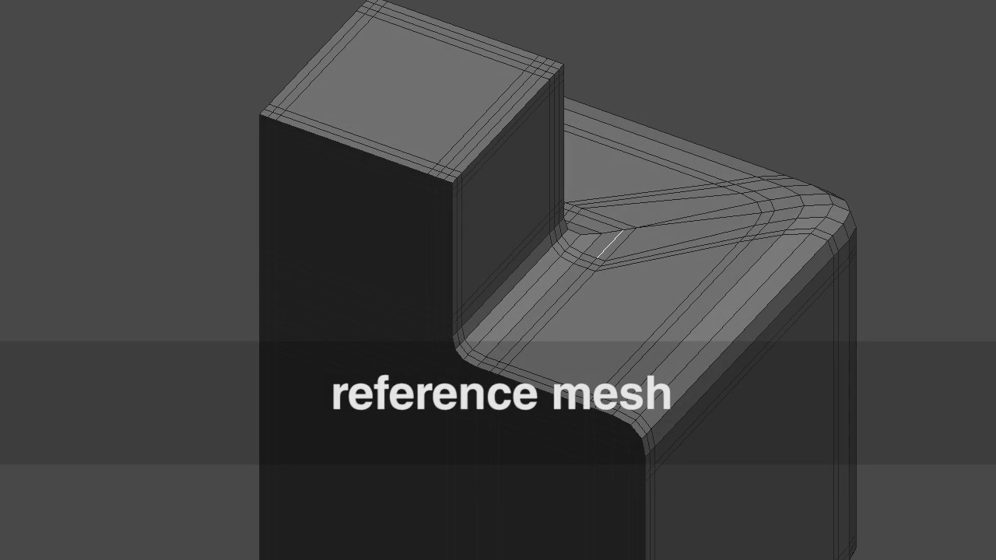
# Examine the reference mesh's edge flow around the inner corner and the rounded outer corner
pyautogui.moveTo(498, 264); pyautogui.dragTo(389, 319, button='middle')
pyautogui.scroll(-3, 498, 280)
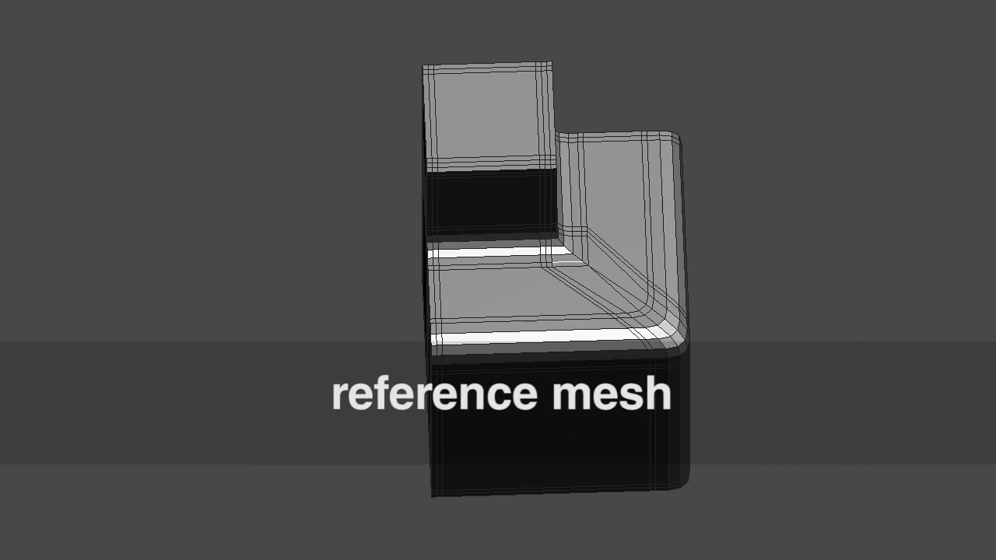
pyautogui.moveTo(436, 288); pyautogui.dragTo(389, 273, button='middle')
pyautogui.scroll(5, 498, 280)
pyautogui.scroll(-4, 498, 281)
pyautogui.moveTo(467, 250); pyautogui.dragTo(495, 311, button='middle')
pyautogui.scroll(-1, 498, 280)
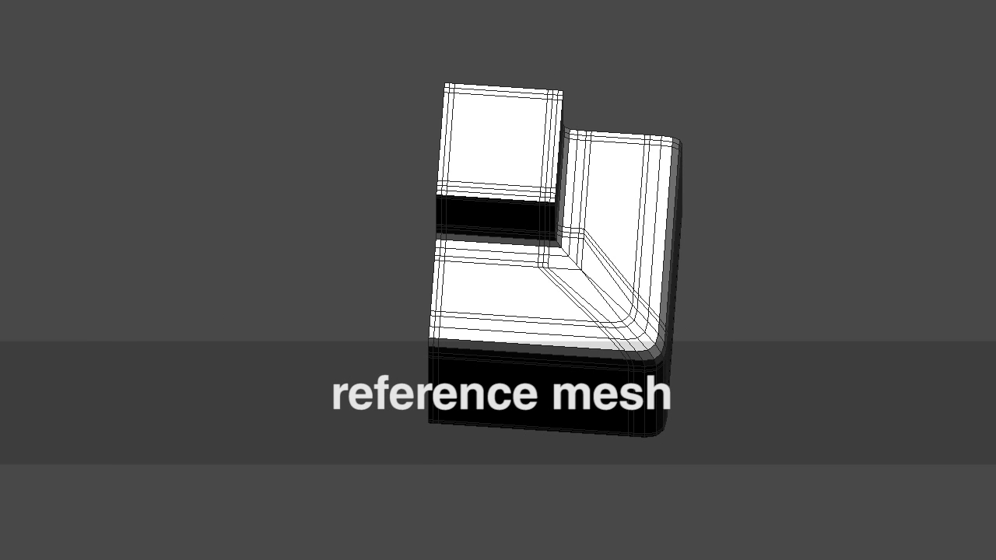